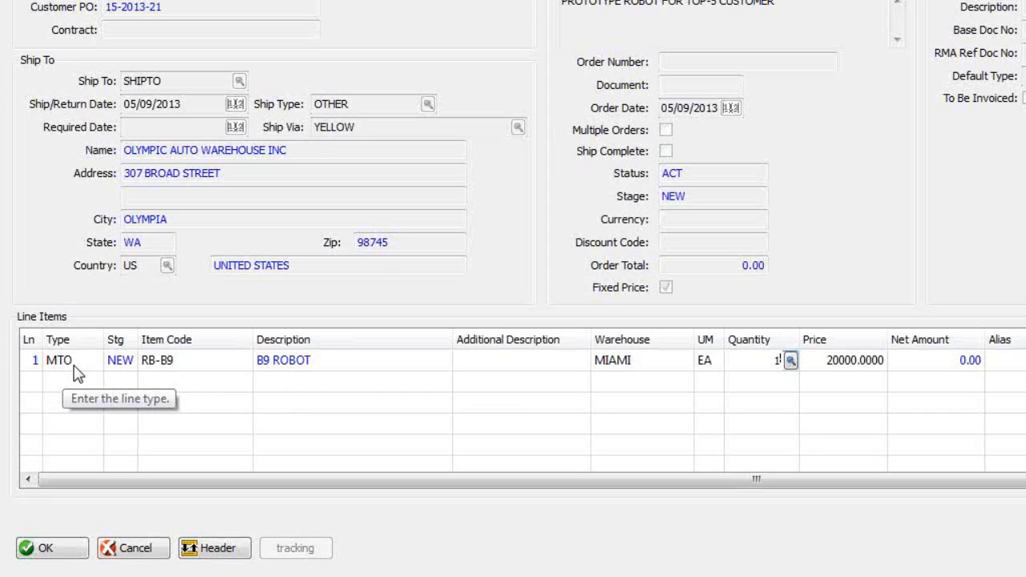
- Confirm a quantity of 1 on the RB-B9 order line and start a new configuration for the item
click(515, 369)
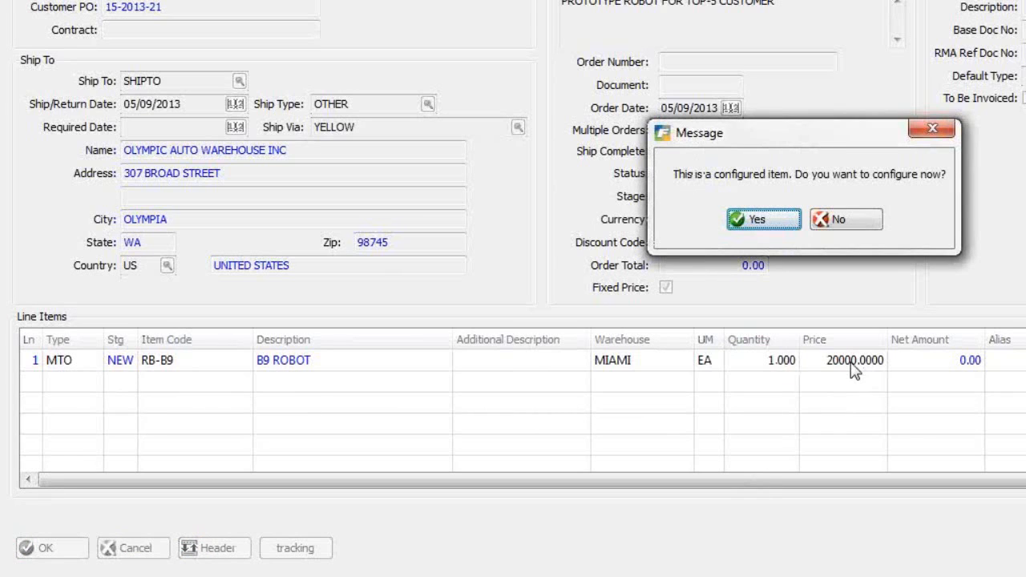
click(763, 225)
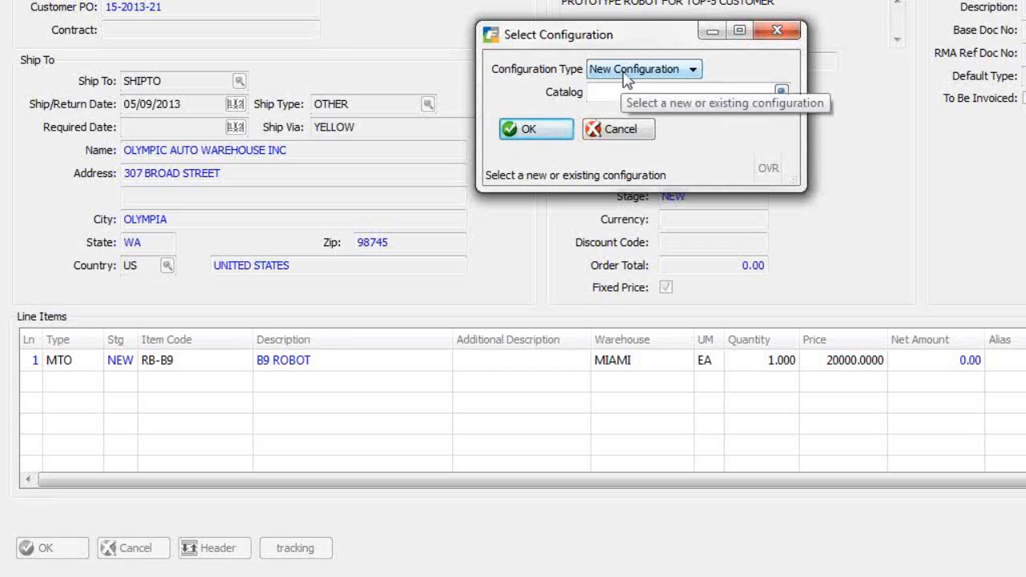
click(535, 129)
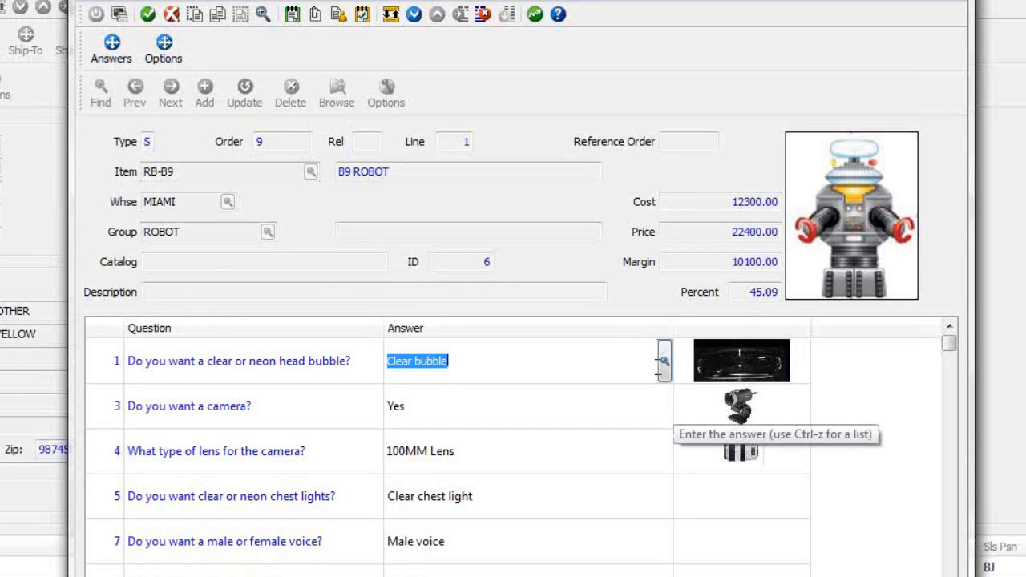
- Answer the head bubble question with Neon bubble
click(665, 365)
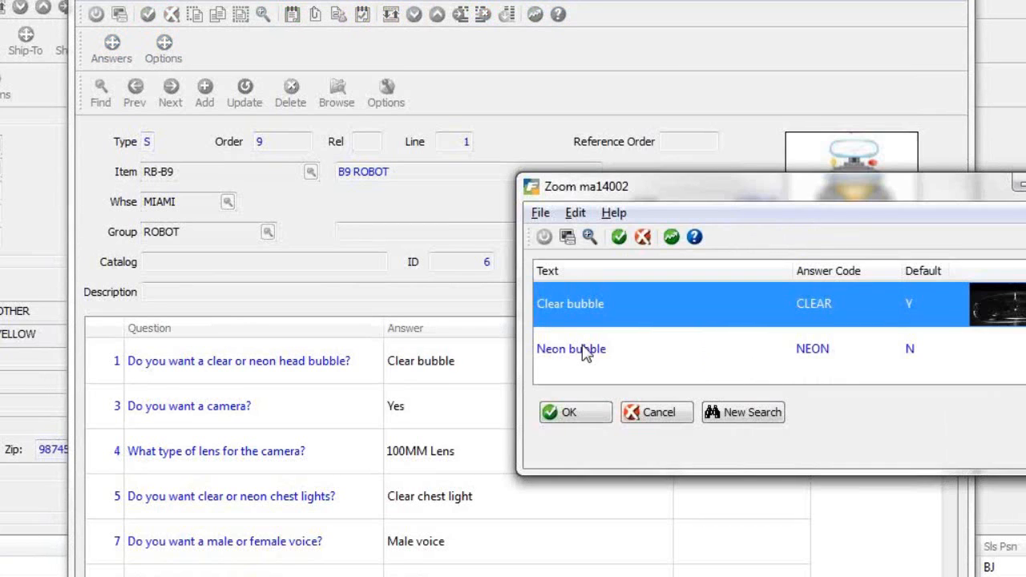
click(589, 348)
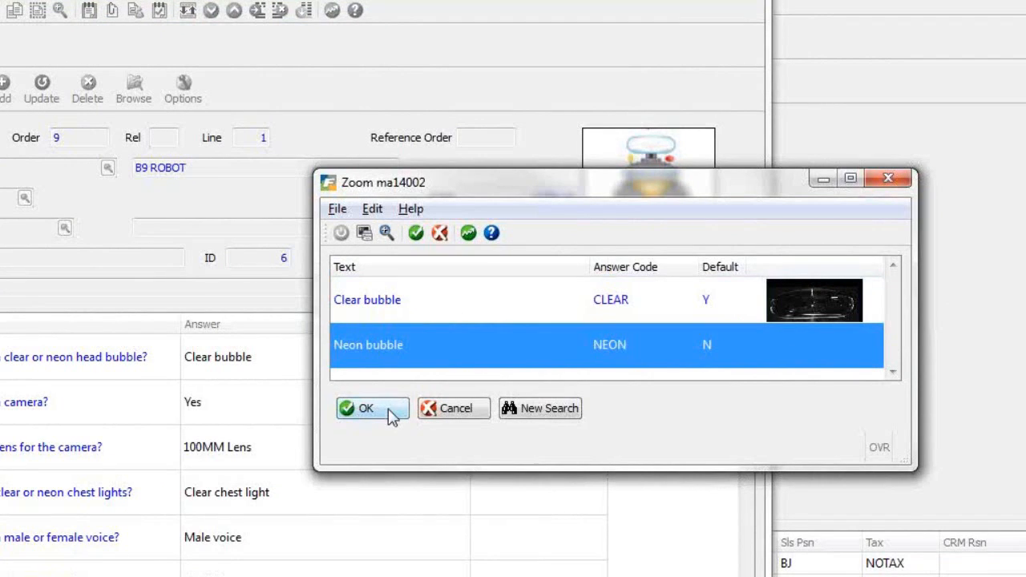
click(392, 415)
click(392, 415)
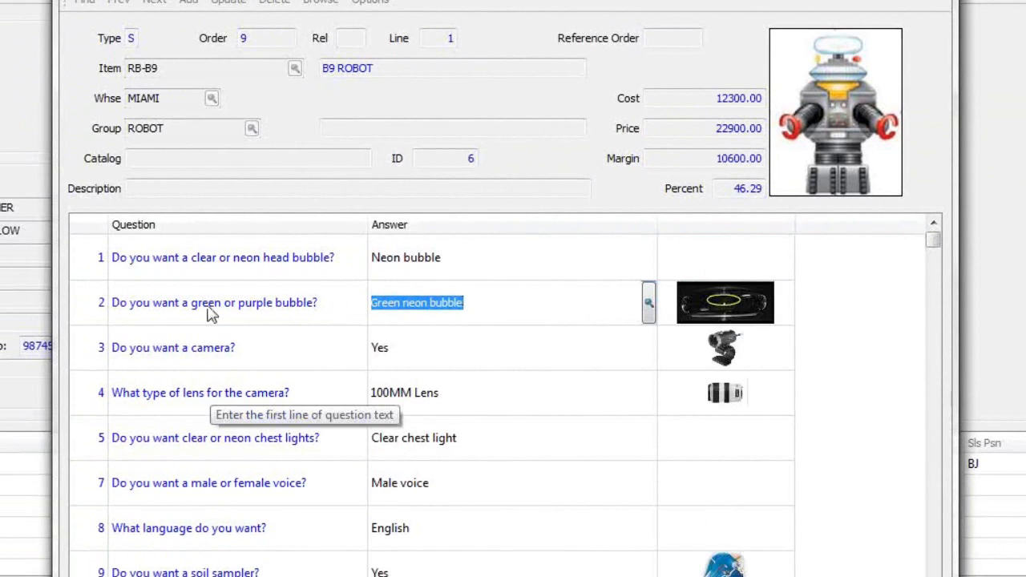
- Choose Purple neon bubble as the answer to the bubble color question
click(649, 303)
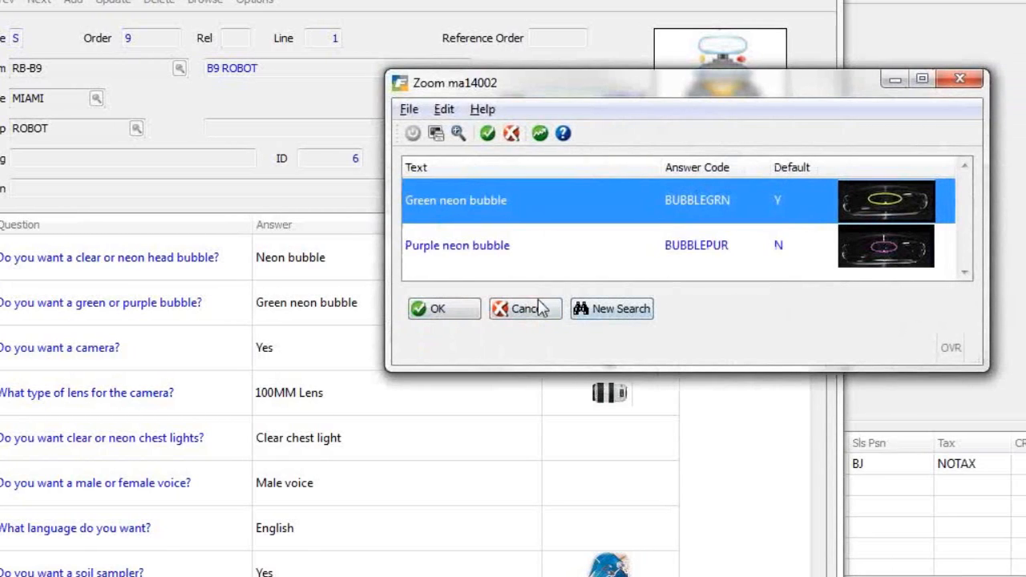
click(437, 251)
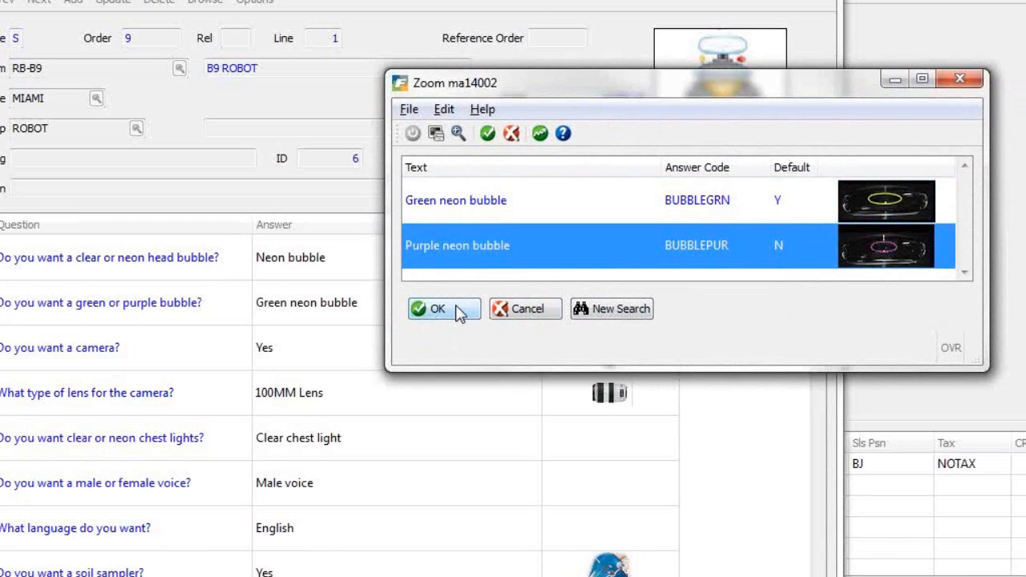
click(438, 308)
- Change the answer to the camera question to No
click(393, 348)
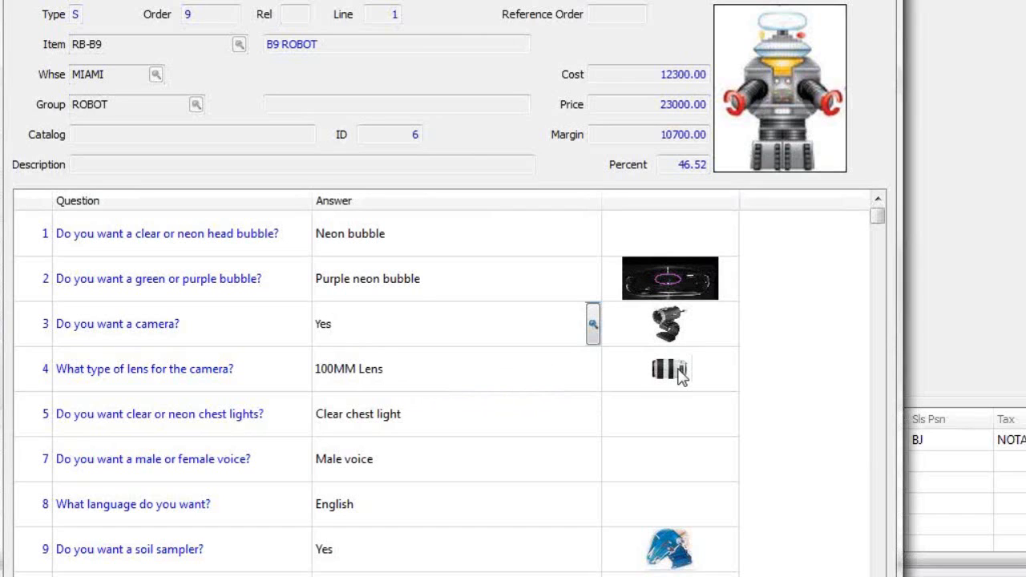
click(593, 327)
click(497, 232)
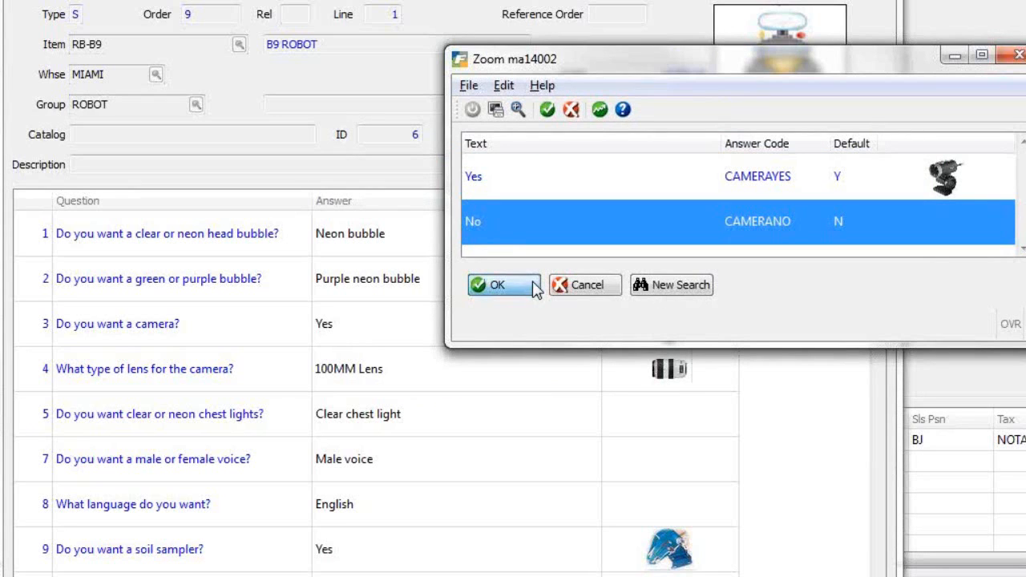
click(497, 285)
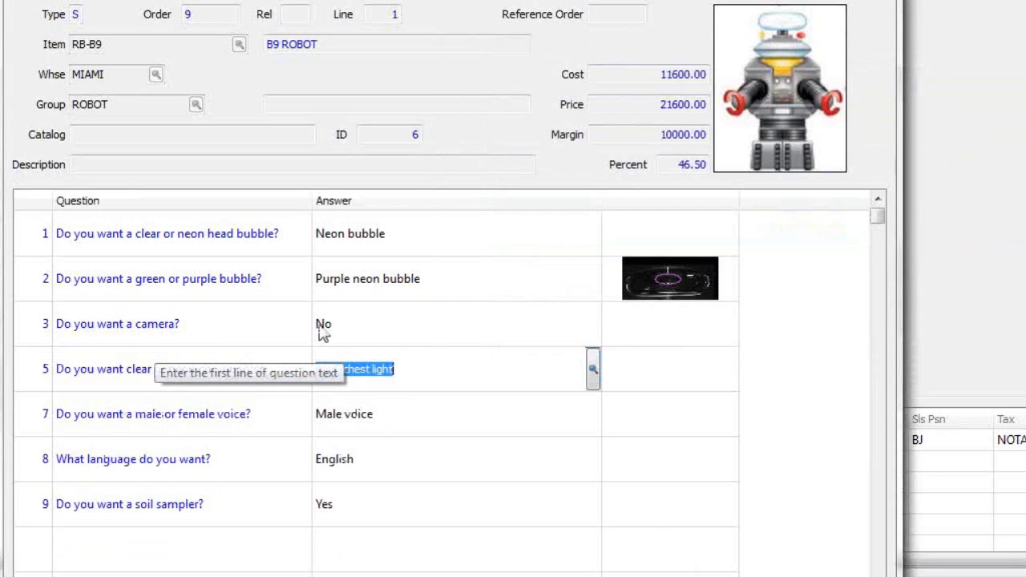
- Set the camera question's answer back to Yes
click(366, 323)
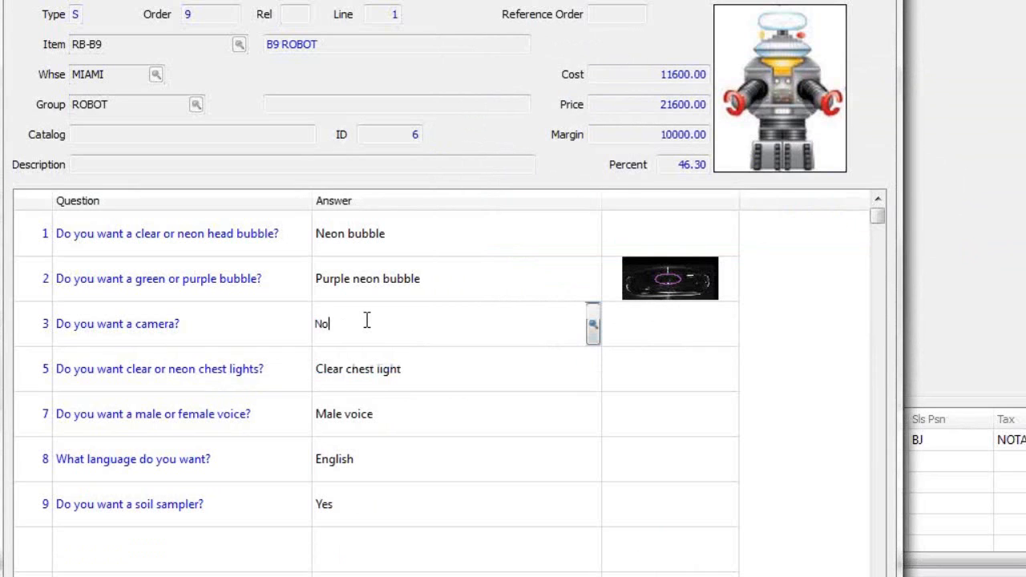
click(594, 322)
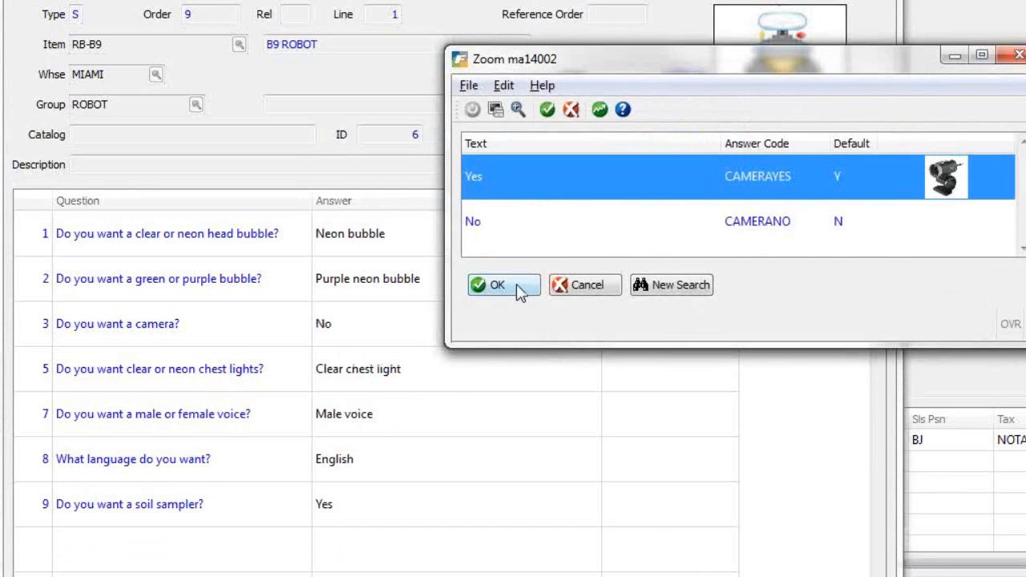
click(517, 286)
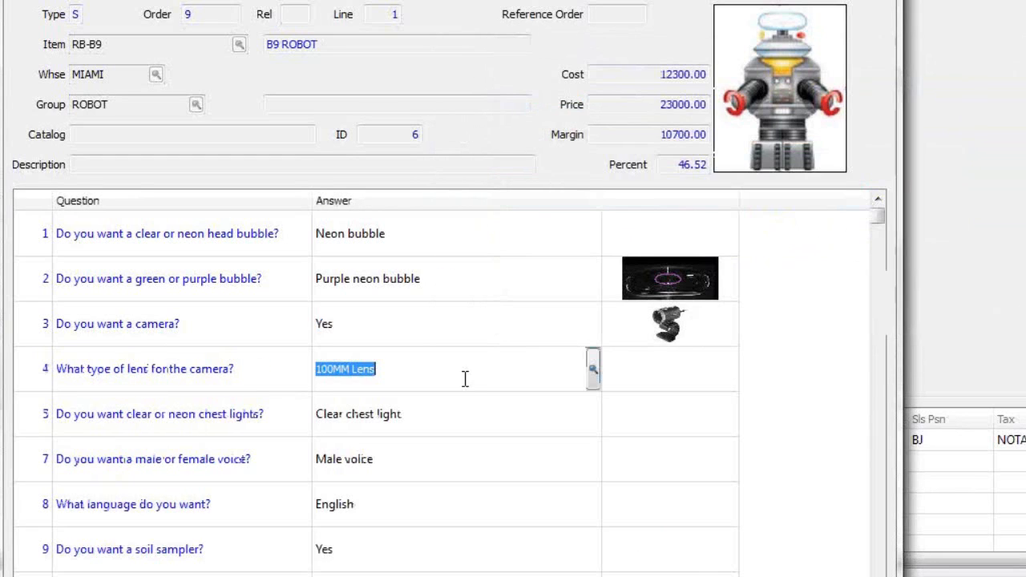
- Choose Female voice as the answer to the male or female voice question
click(545, 462)
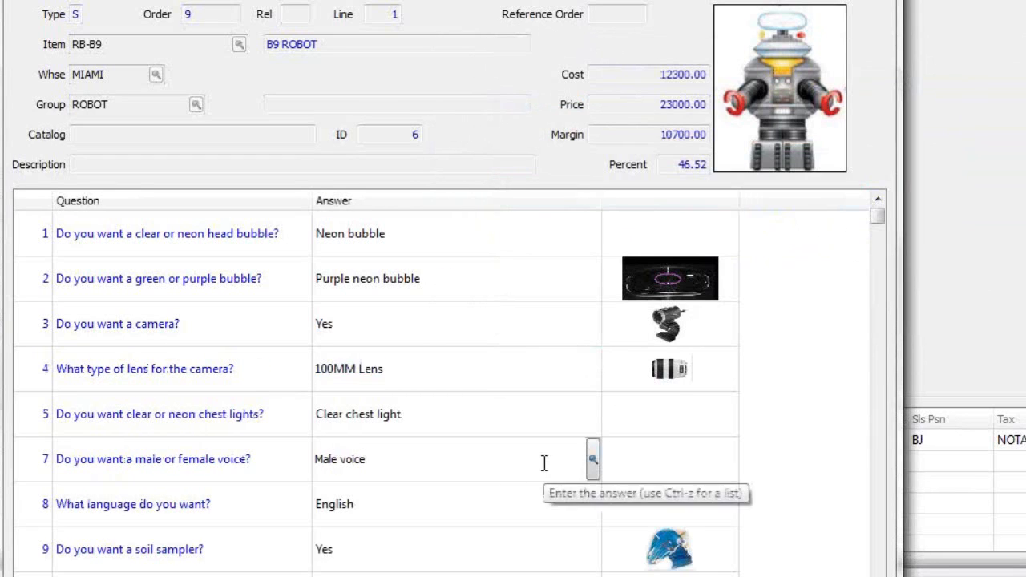
click(593, 459)
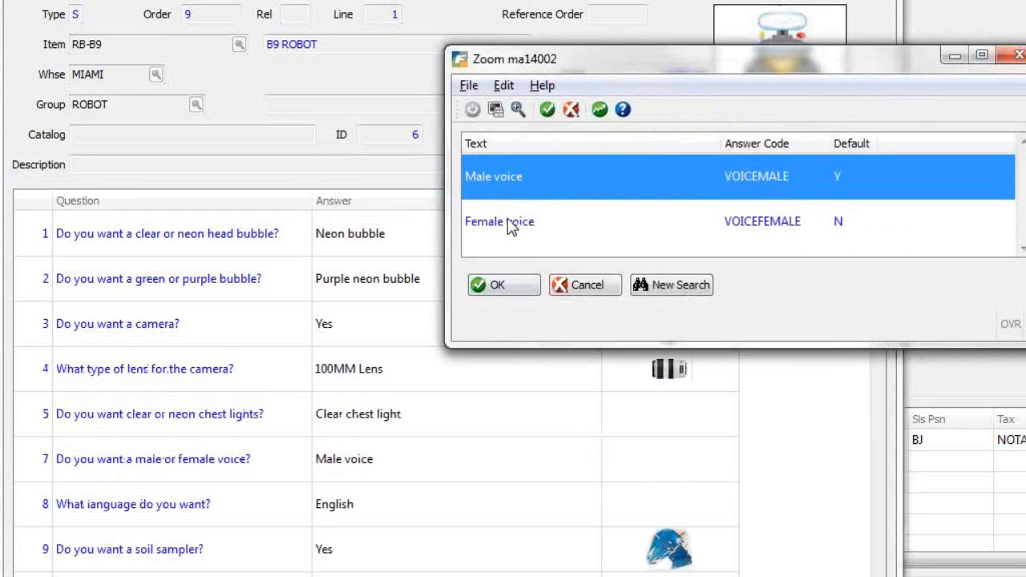
click(511, 224)
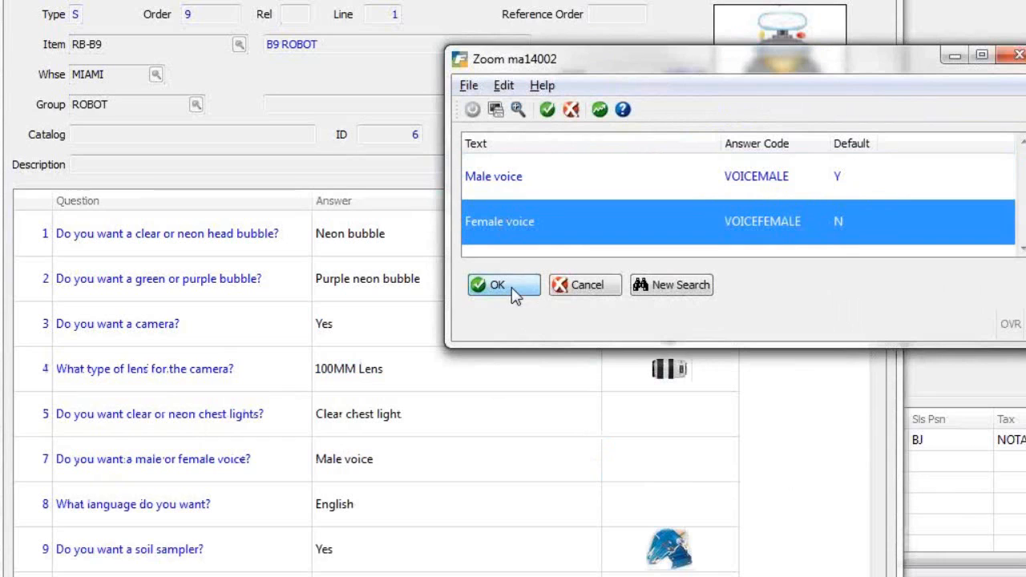
click(503, 286)
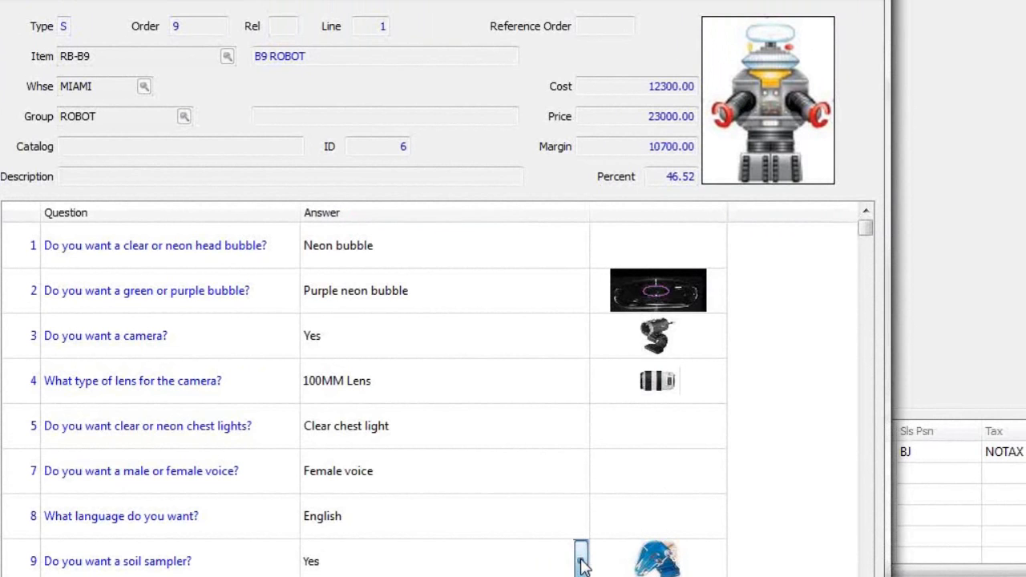
- Answer No to the soil sampler question
click(580, 559)
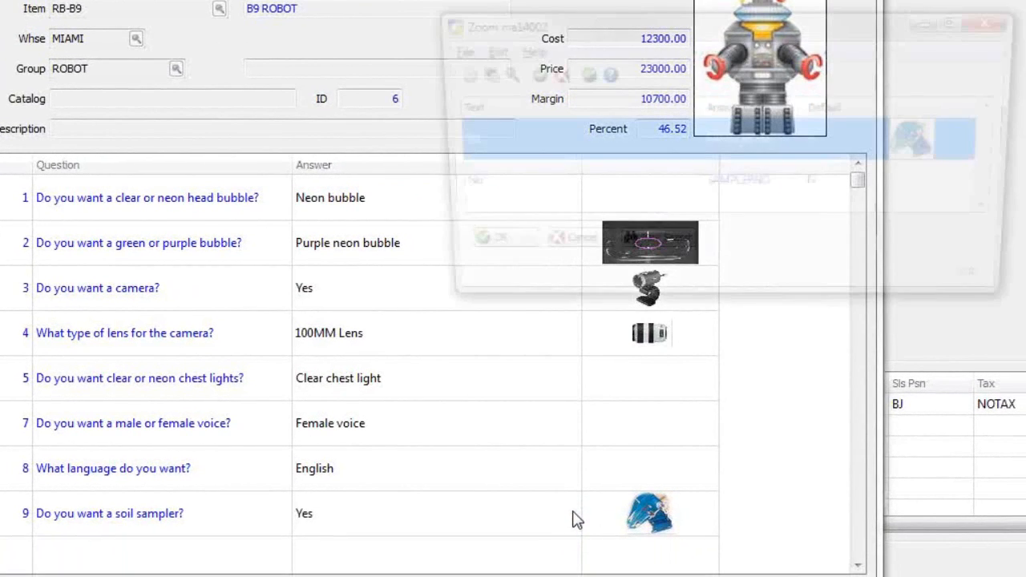
key(Down)
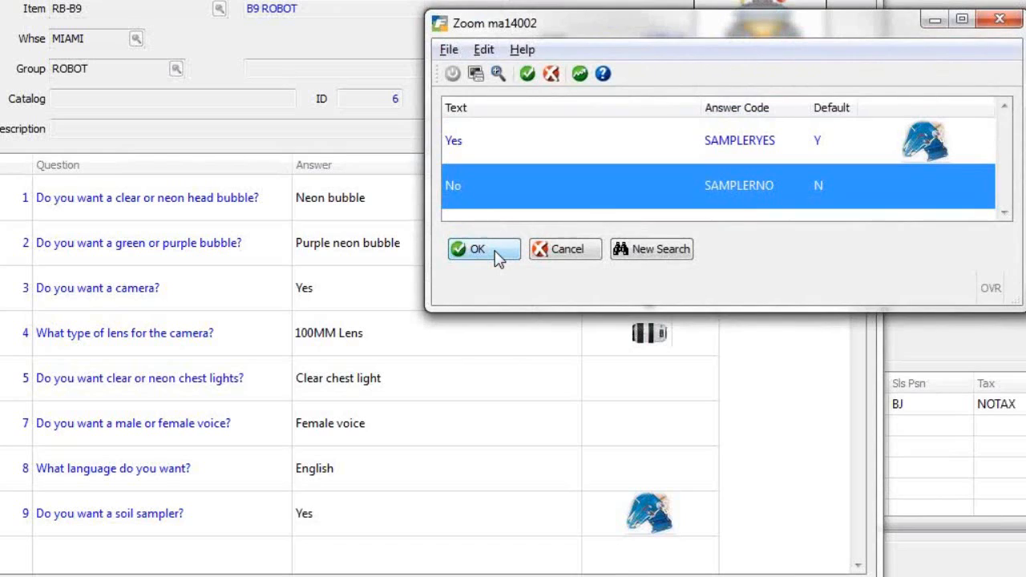
click(496, 253)
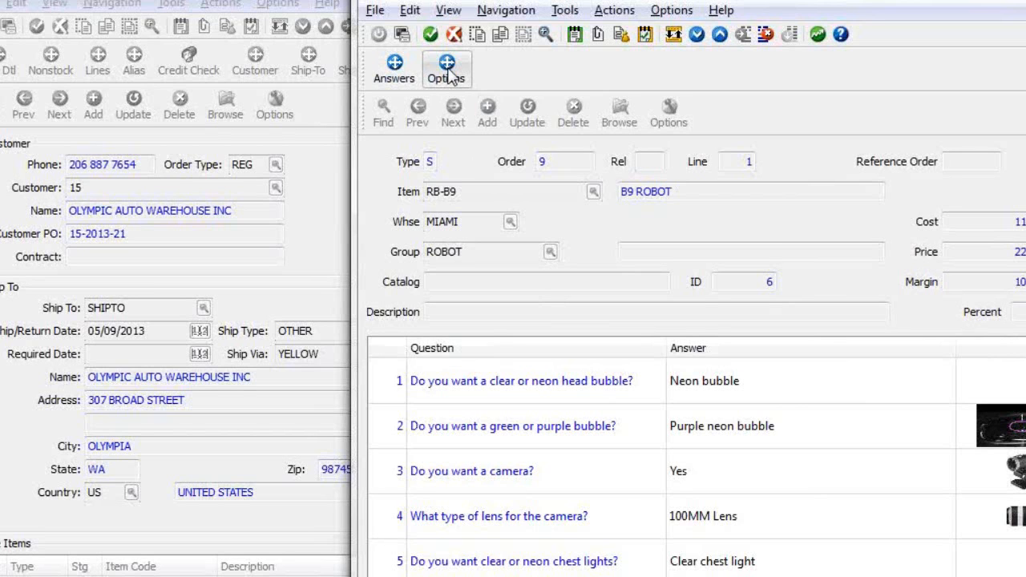
- Review the configured options with their costs and prices, and save the sales order with the configured robot
click(449, 72)
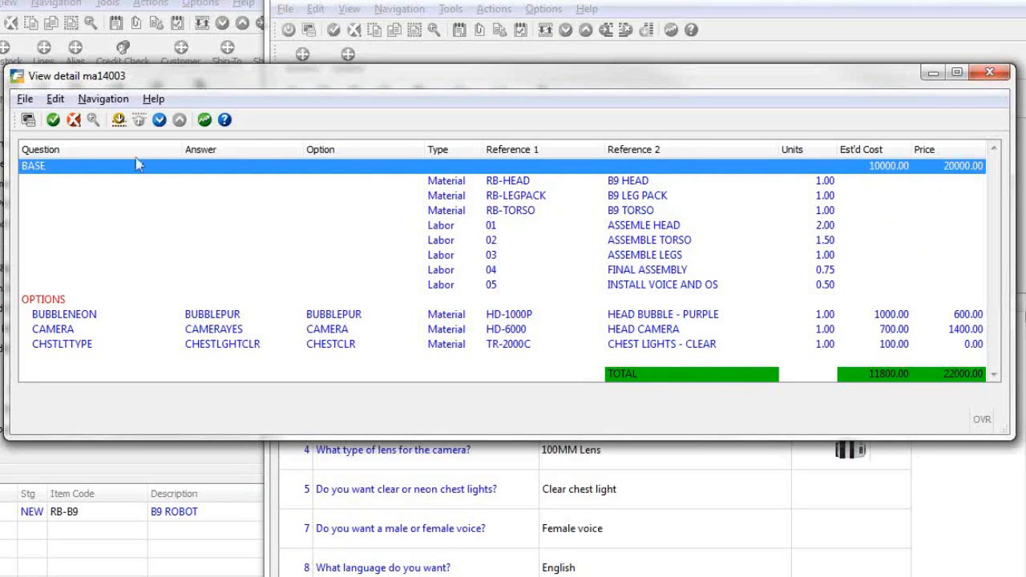
click(53, 120)
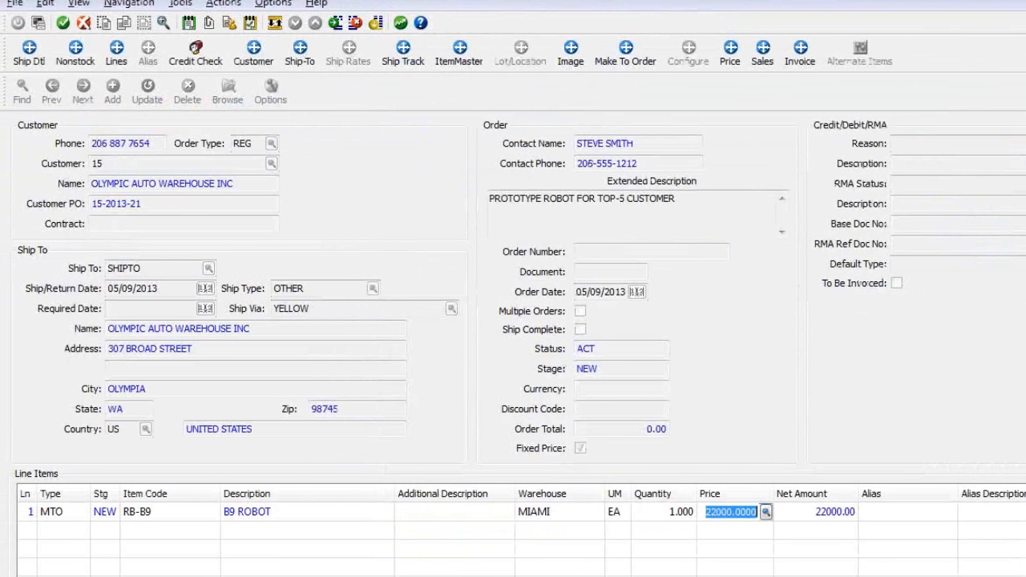
click(63, 23)
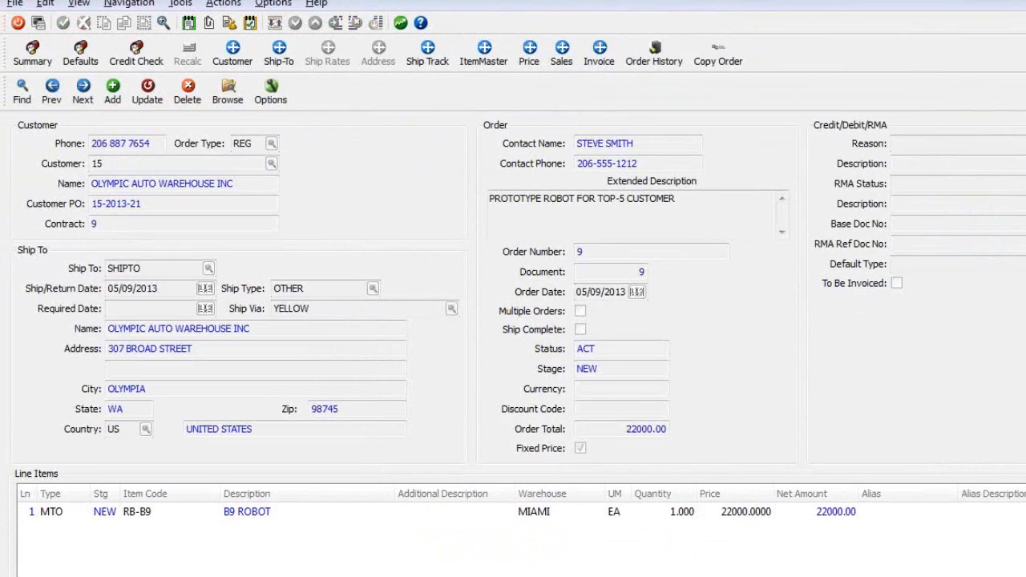
- Reopen the saved sales order for updating and open the make-to-order record of the RB-B9 line
click(147, 92)
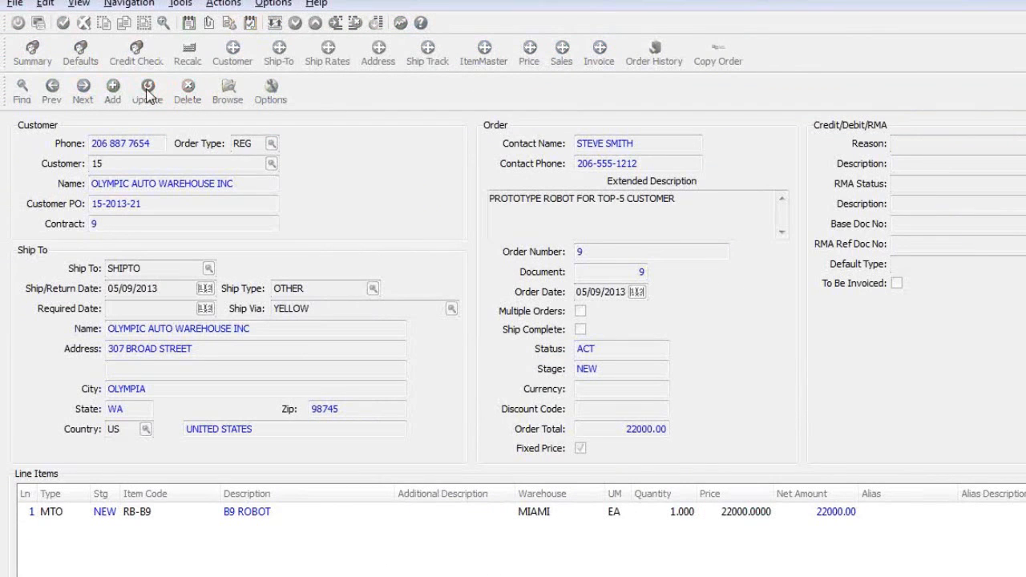
click(274, 29)
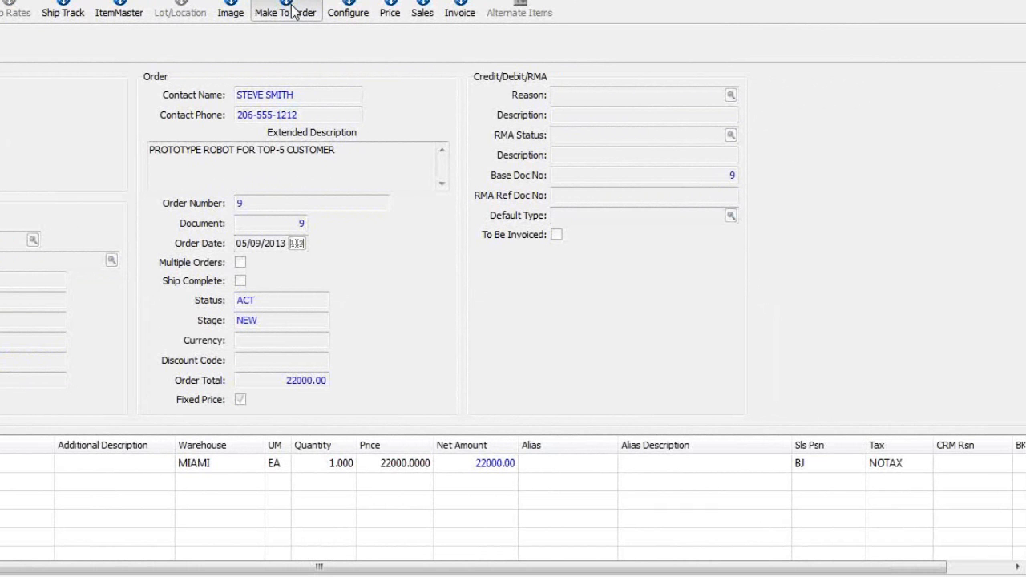
click(294, 13)
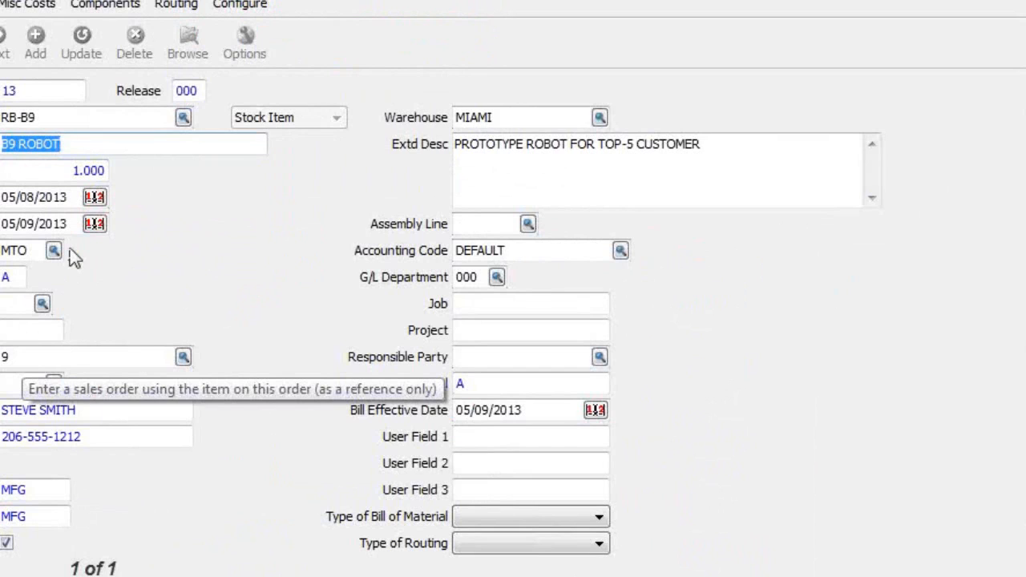
- Examine the component list of the make-to-order record, including required quantities and availability, and leave the record without saving
click(108, 6)
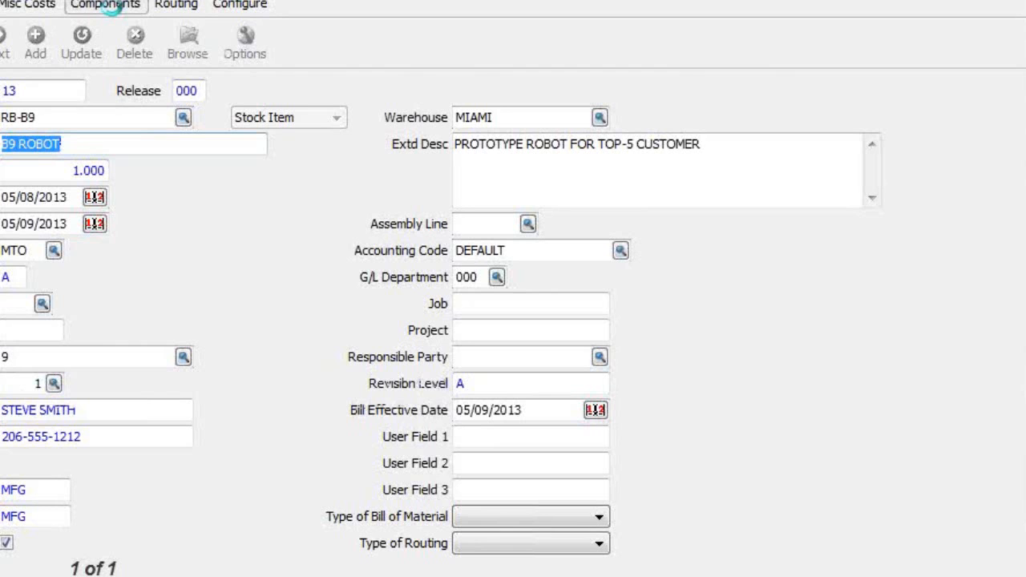
click(108, 6)
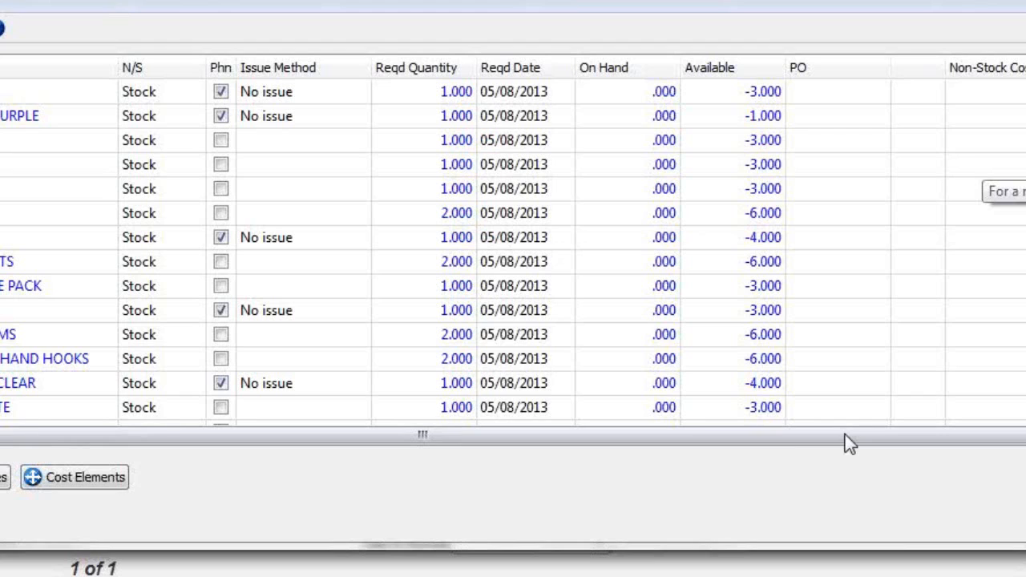
drag(845, 435, 948, 431)
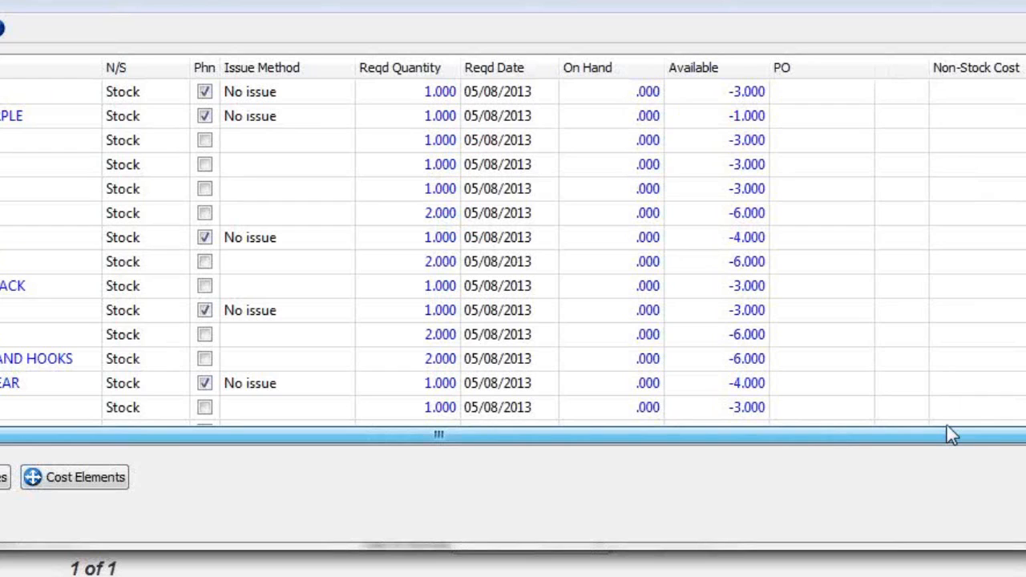
drag(438, 436, 230, 482)
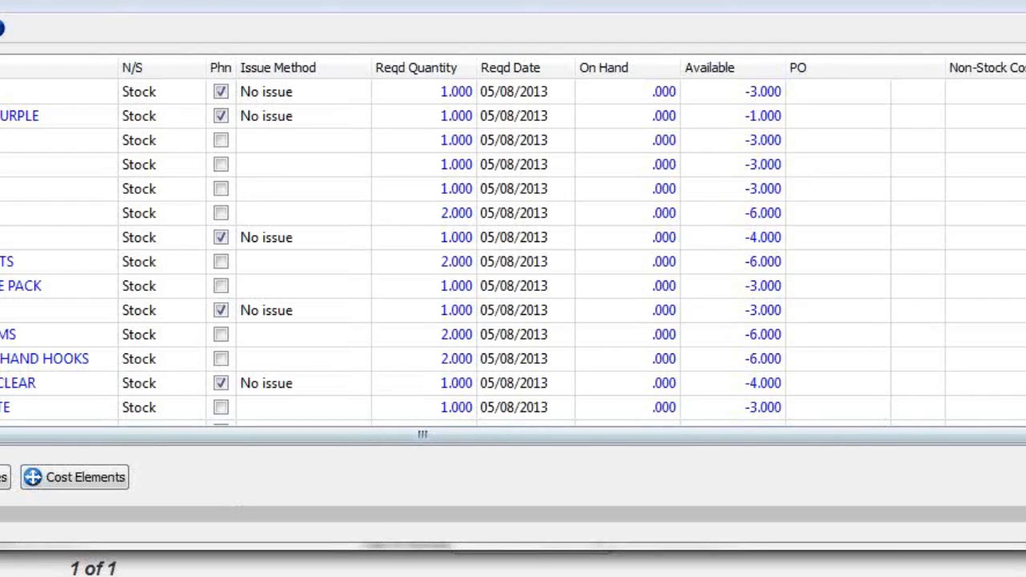
key(Escape)
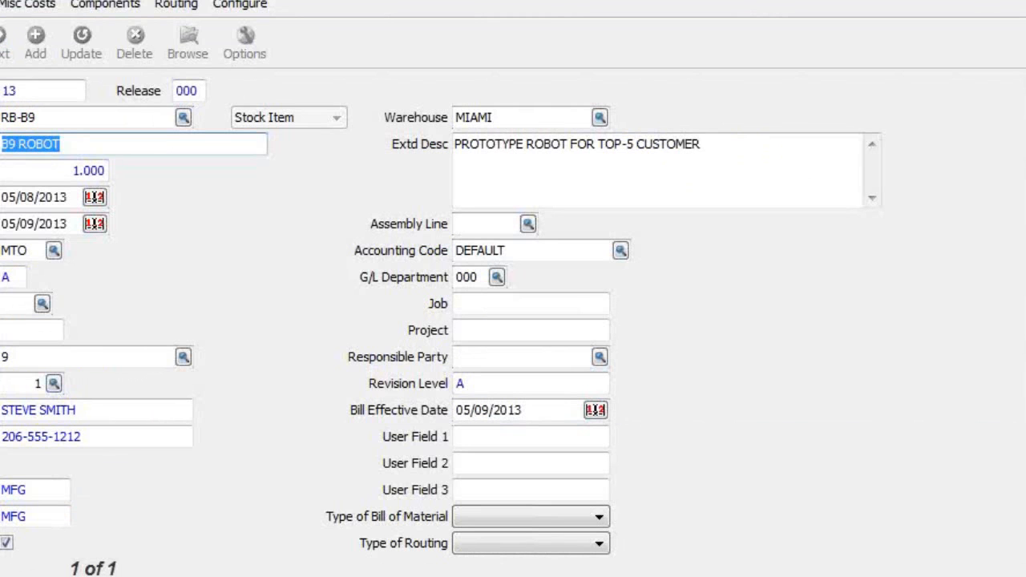
key(Escape)
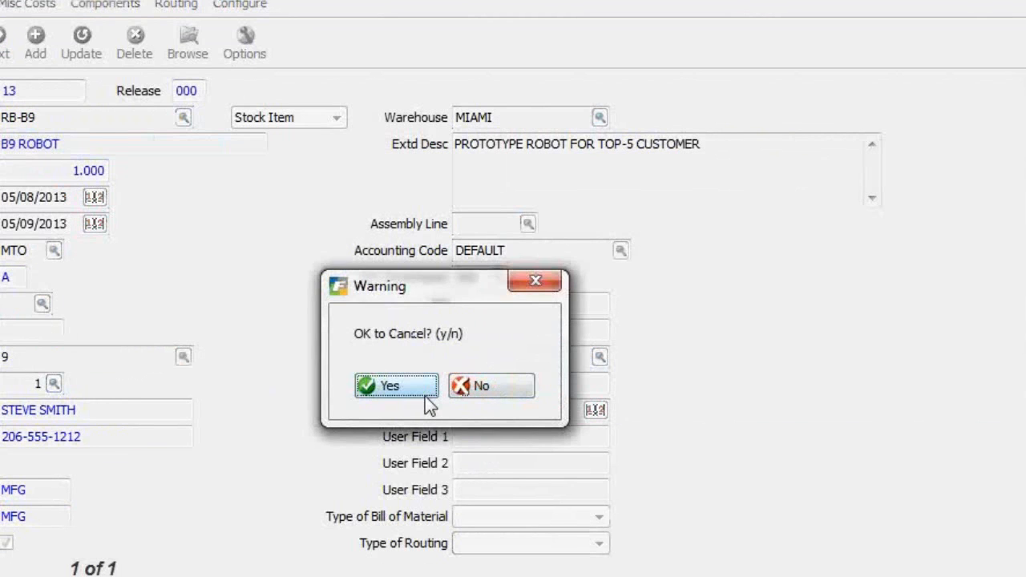